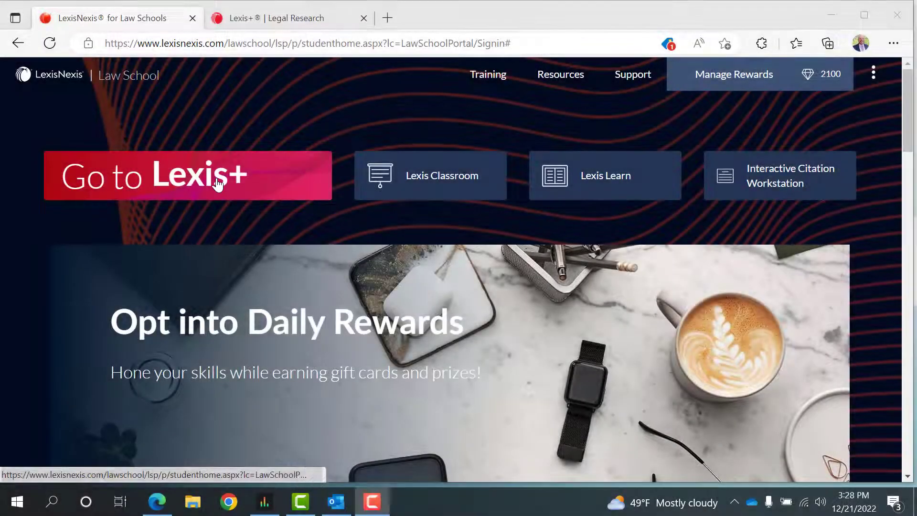
# Step: Go to Lexis+ and open Brief Analysis from the left sidebar
pyautogui.click(217, 182)
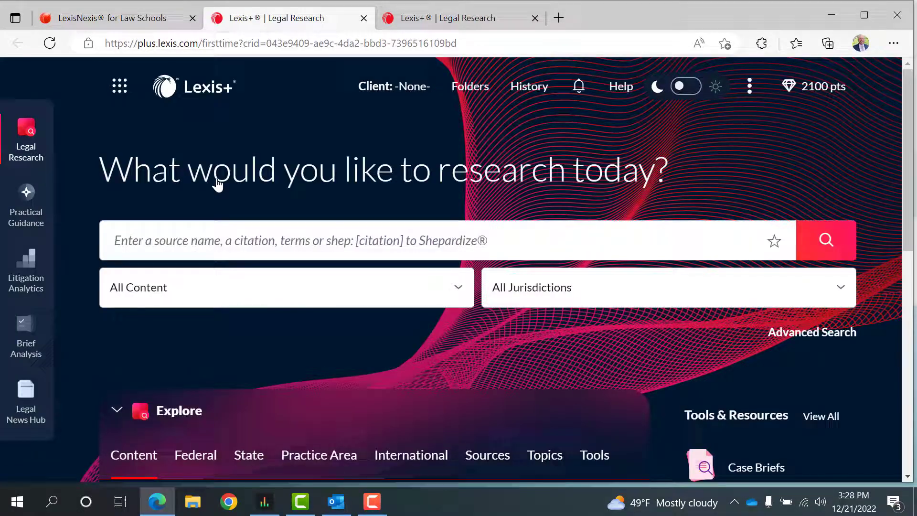
pyautogui.click(23, 330)
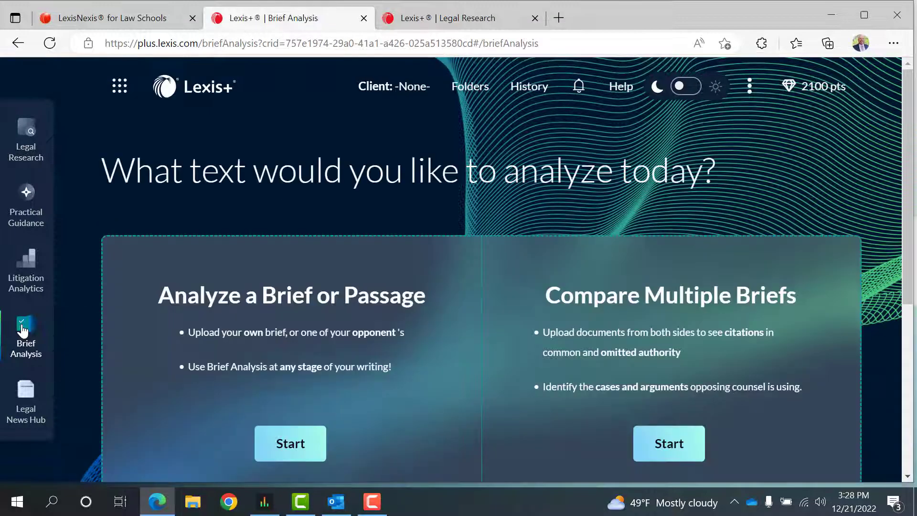
pyautogui.scroll(-2, 81, 247)
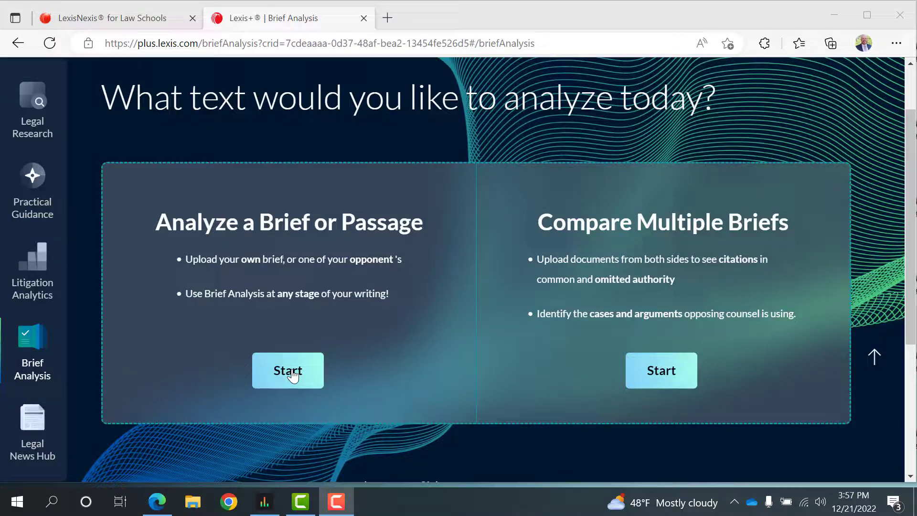
# Step: Upload 'Sample Brief for Brief Analysis Demos.docx' from the desktop under Analyze a Brief or Passage
pyautogui.click(291, 372)
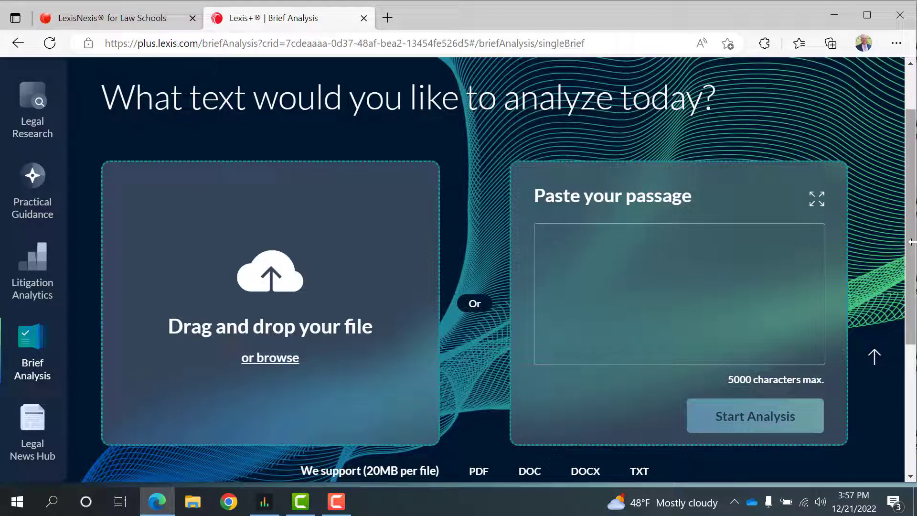
pyautogui.moveTo(915, 167); pyautogui.dragTo(466, 301)
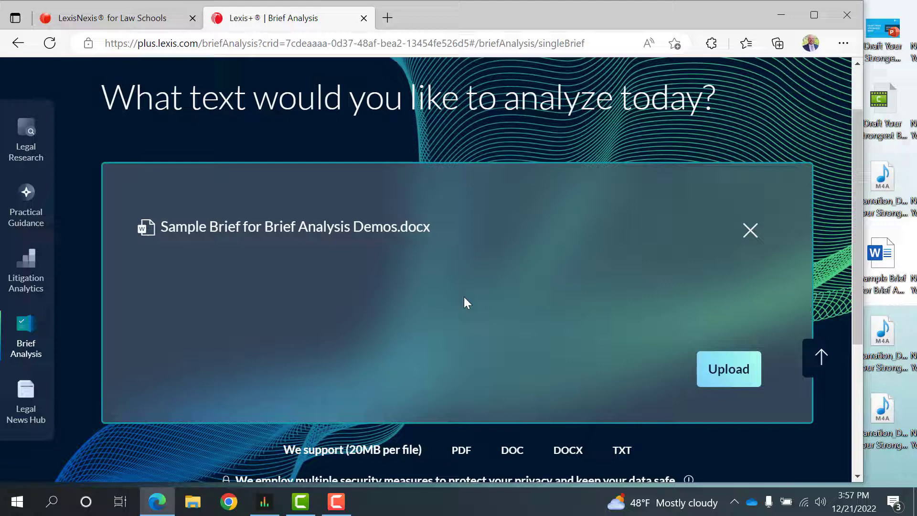
pyautogui.moveTo(864, 253); pyautogui.dragTo(912, 253)
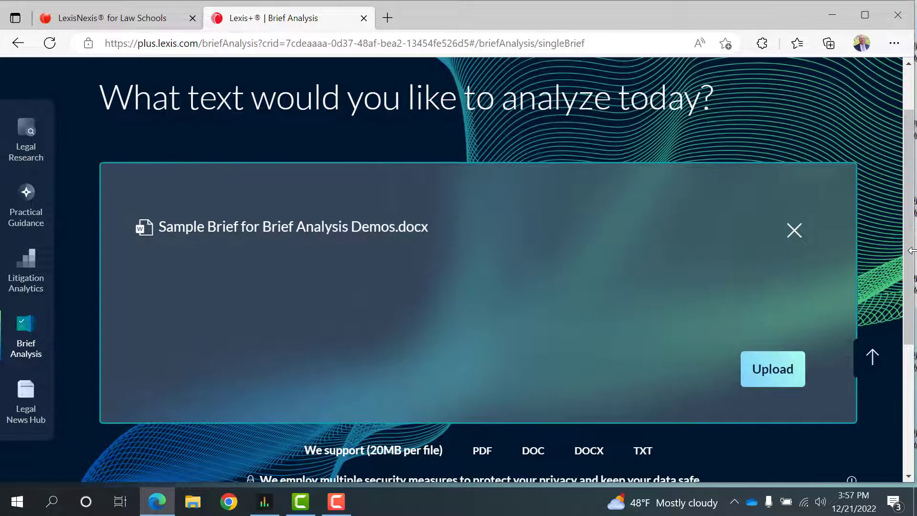
pyautogui.click(770, 370)
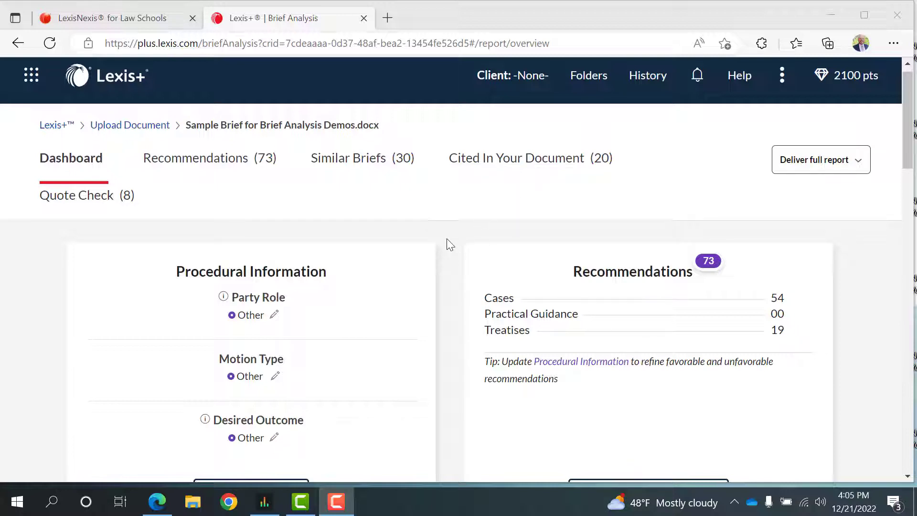
# Step: Open the Recommendations (73) report and scroll to argument A's highlighted passages
pyautogui.scroll(1, 446, 239)
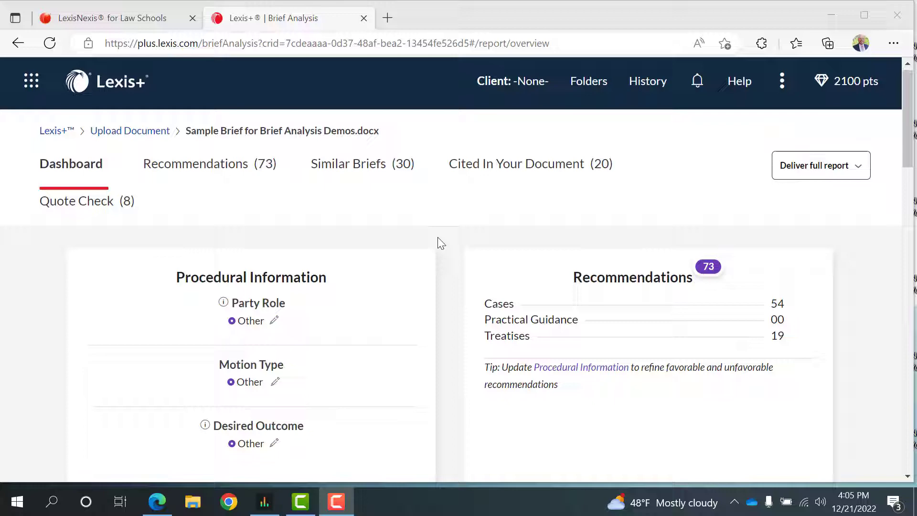
pyautogui.click(230, 168)
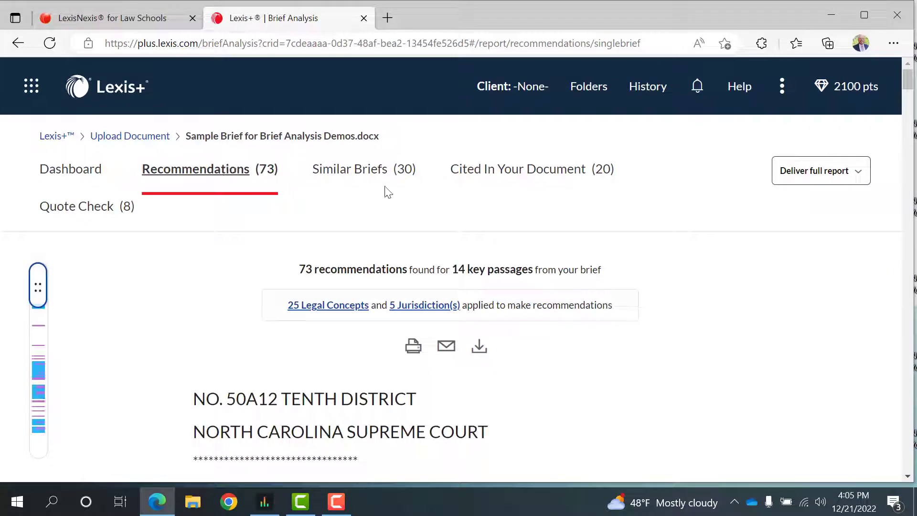
pyautogui.scroll(-2, 557, 346)
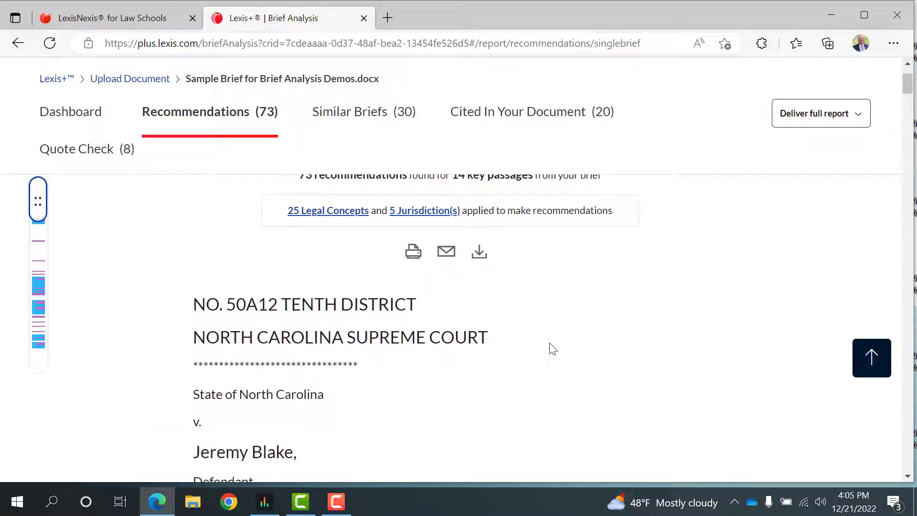
pyautogui.scroll(-4, 550, 349)
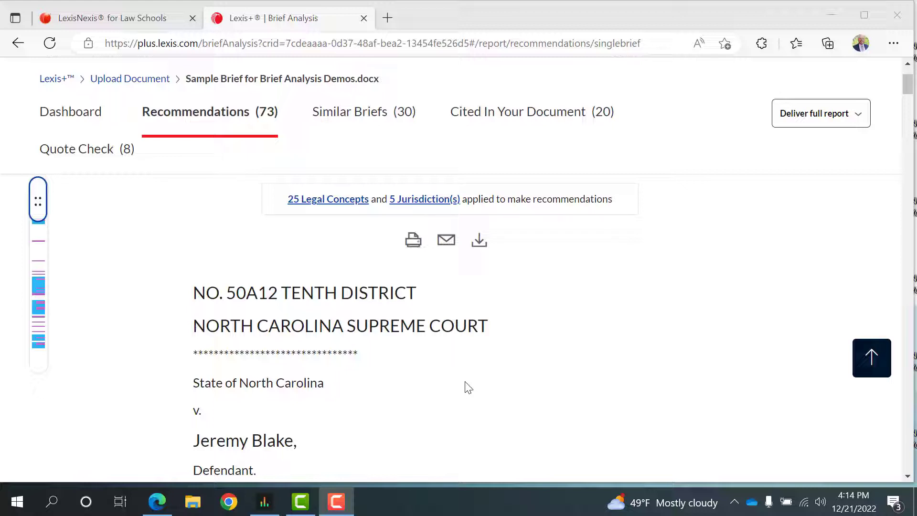
pyautogui.scroll(-1, 468, 387)
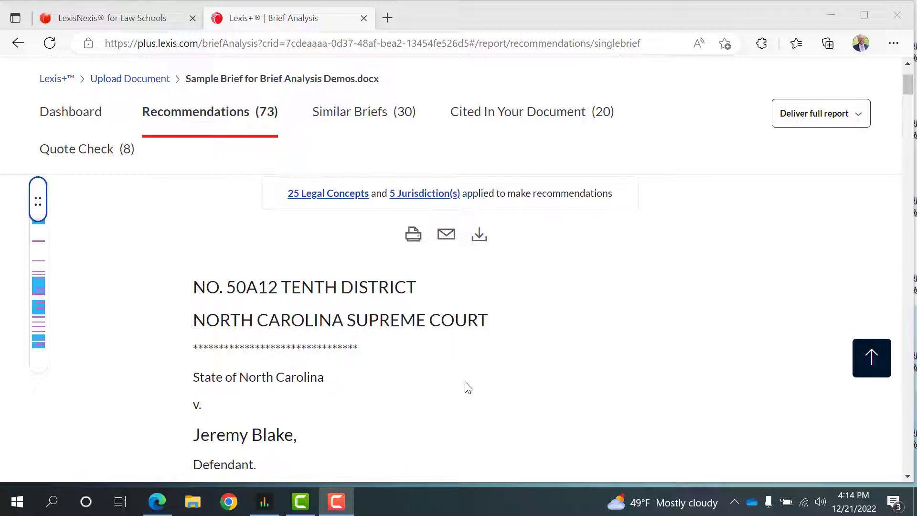
pyautogui.scroll(-1, 468, 387)
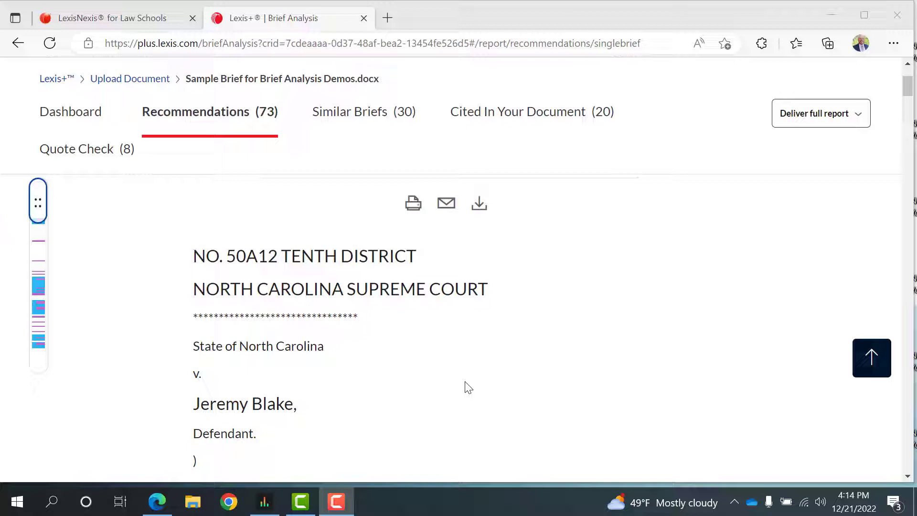
pyautogui.scroll(-2, 468, 387)
pyautogui.scroll(-5, 468, 387)
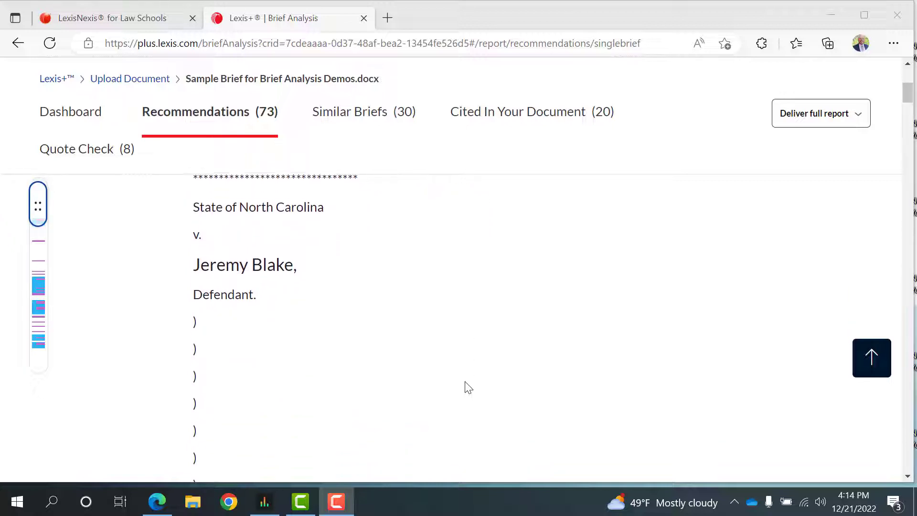
pyautogui.scroll(-11, 468, 387)
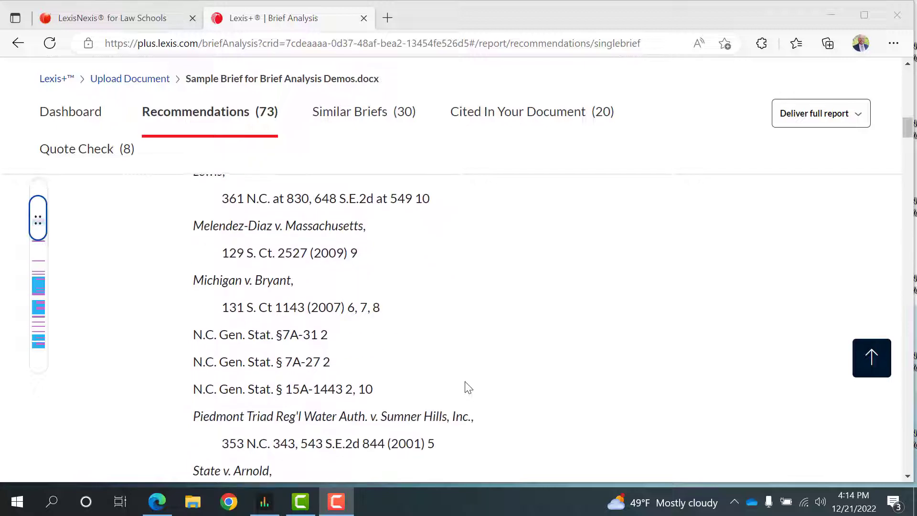
pyautogui.scroll(-11, 468, 387)
pyautogui.scroll(-5, 469, 386)
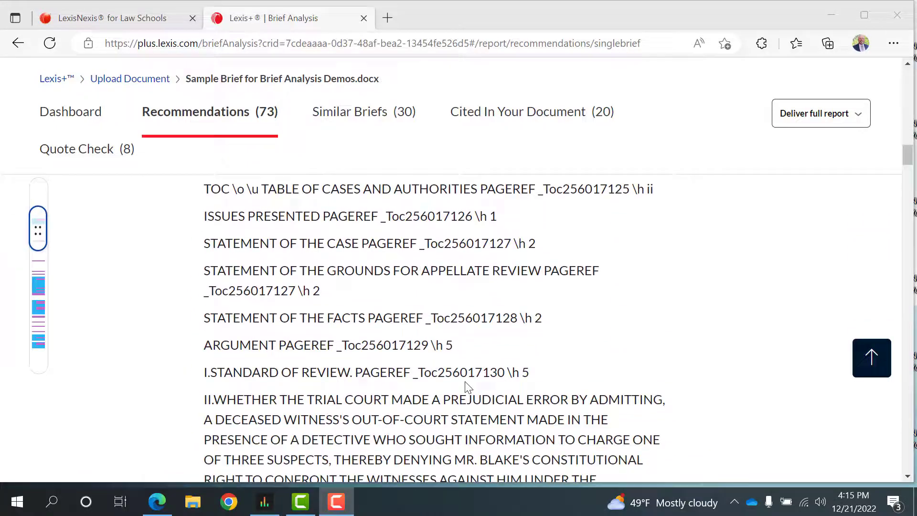
pyautogui.scroll(-1, 467, 386)
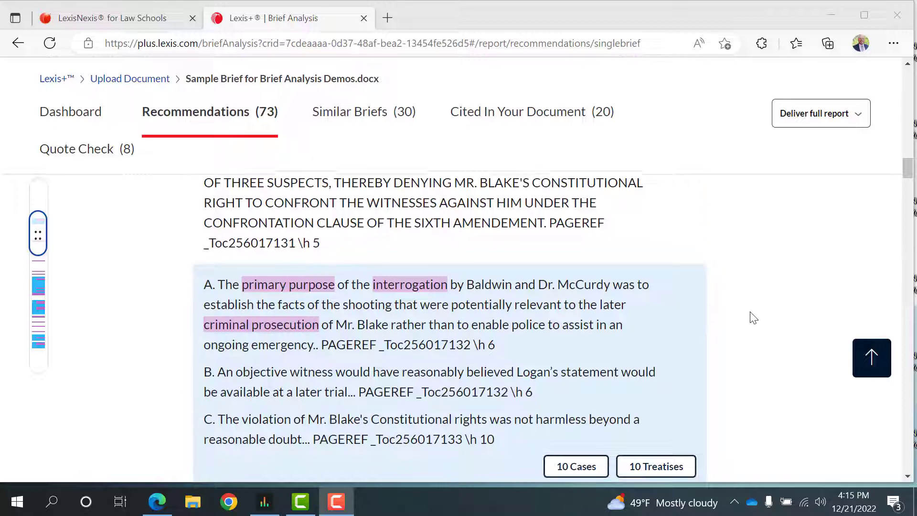
# Step: Show the 10 recommended cases for passage A–C, such as State v. Dewberry
pyautogui.scroll(-1, 752, 317)
pyautogui.click(586, 396)
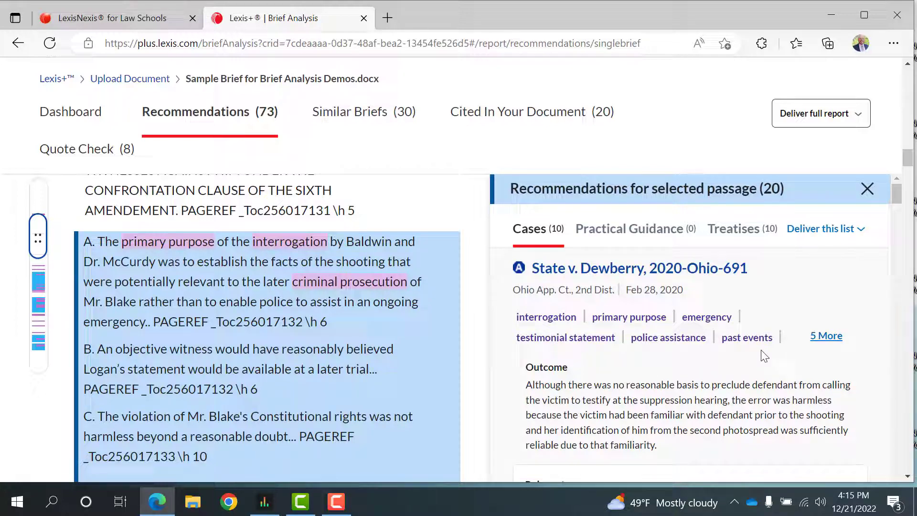
pyautogui.scroll(-1, 764, 356)
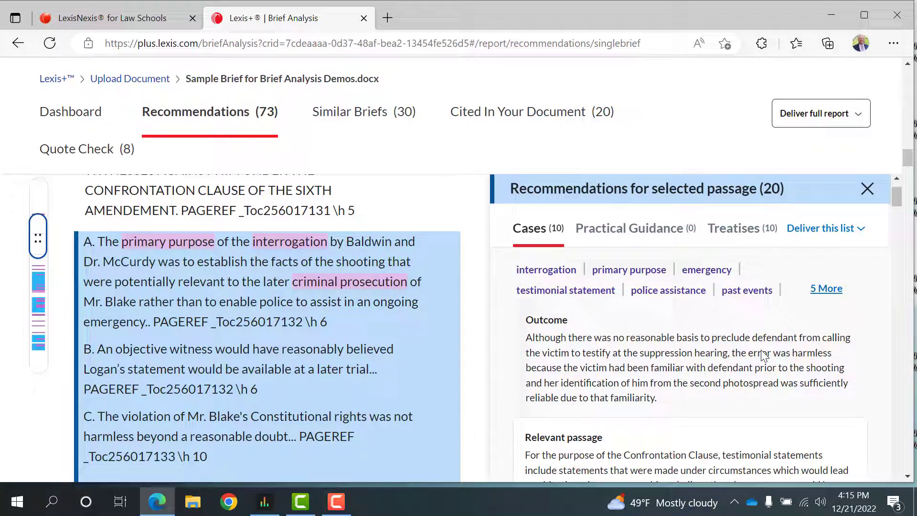
pyautogui.scroll(-1, 439, 299)
pyautogui.scroll(-5, 439, 299)
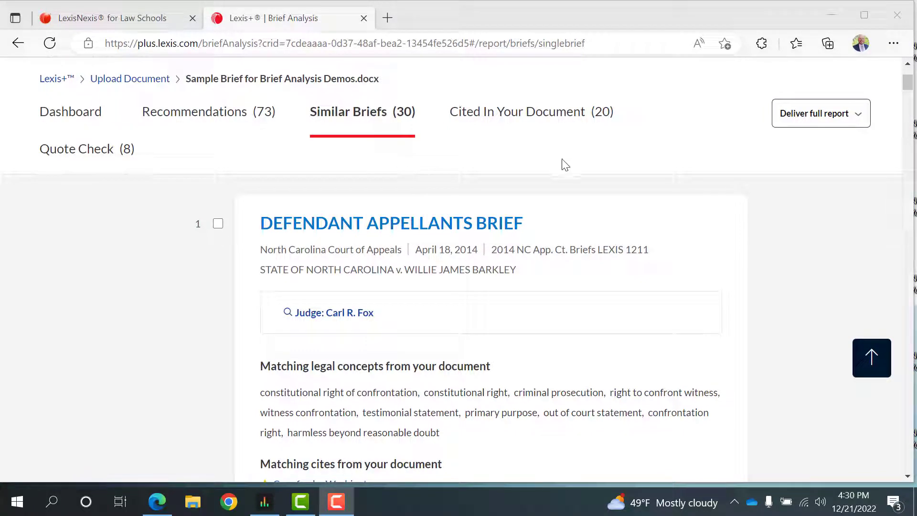
# Step: Scroll through the top similar briefs to review their matching concepts and cites
pyautogui.scroll(-1, 565, 165)
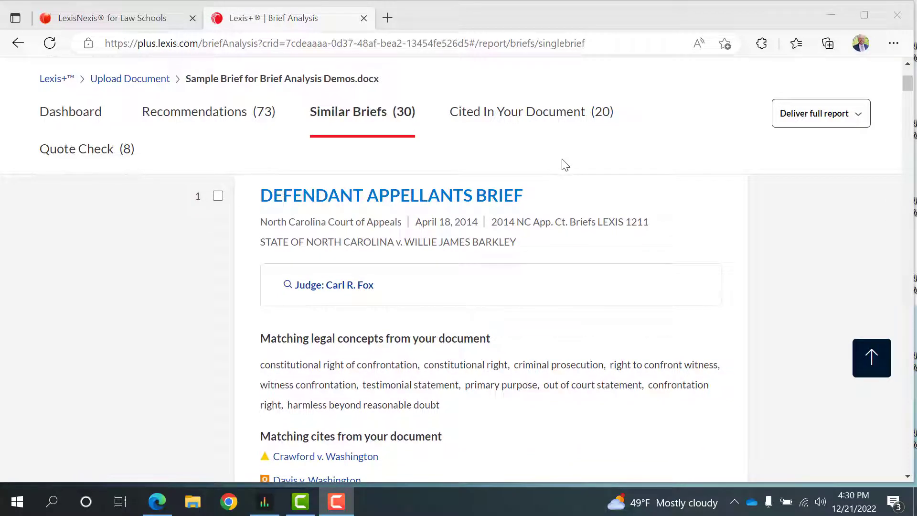
pyautogui.scroll(-1, 565, 165)
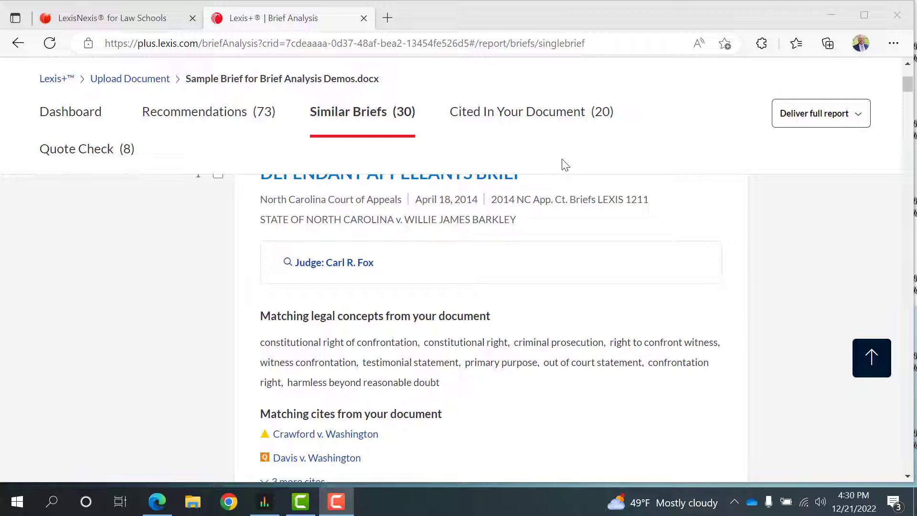
pyautogui.scroll(-1, 563, 164)
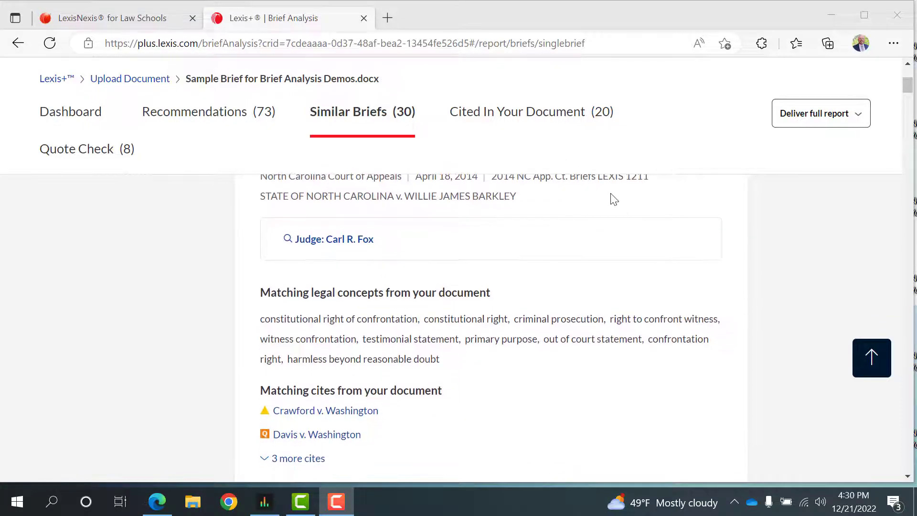
pyautogui.scroll(-5, 613, 199)
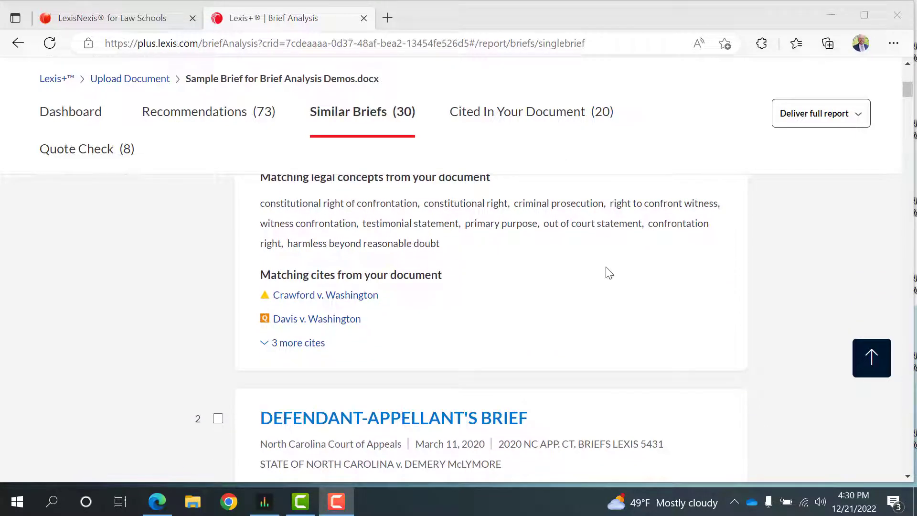
pyautogui.scroll(-5, 608, 272)
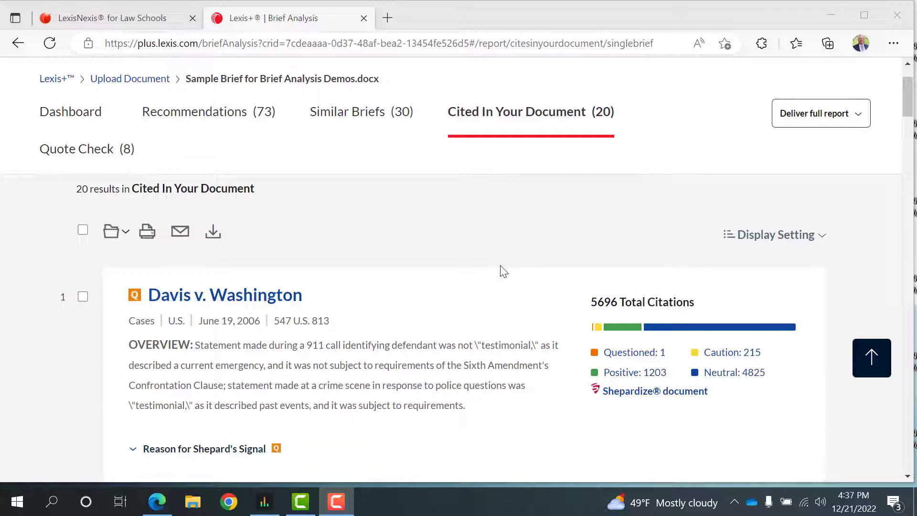
pyautogui.scroll(-1, 503, 271)
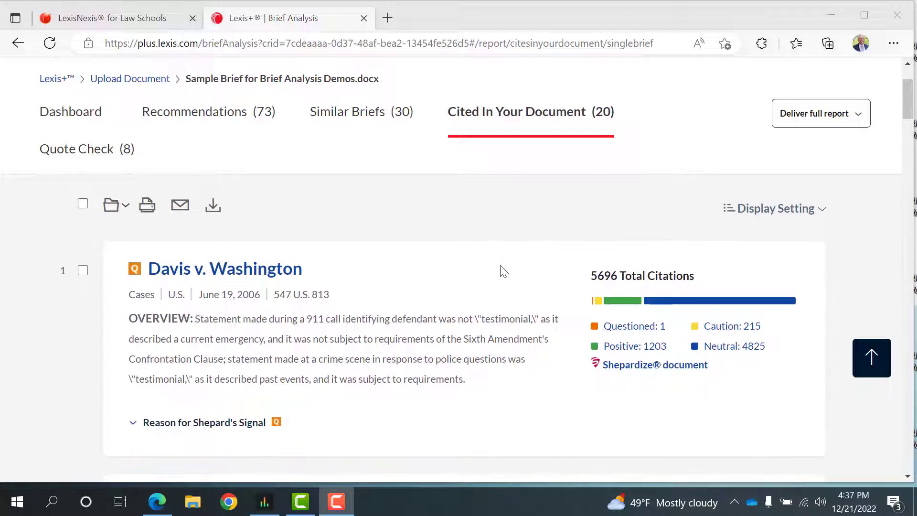
pyautogui.scroll(-1, 503, 272)
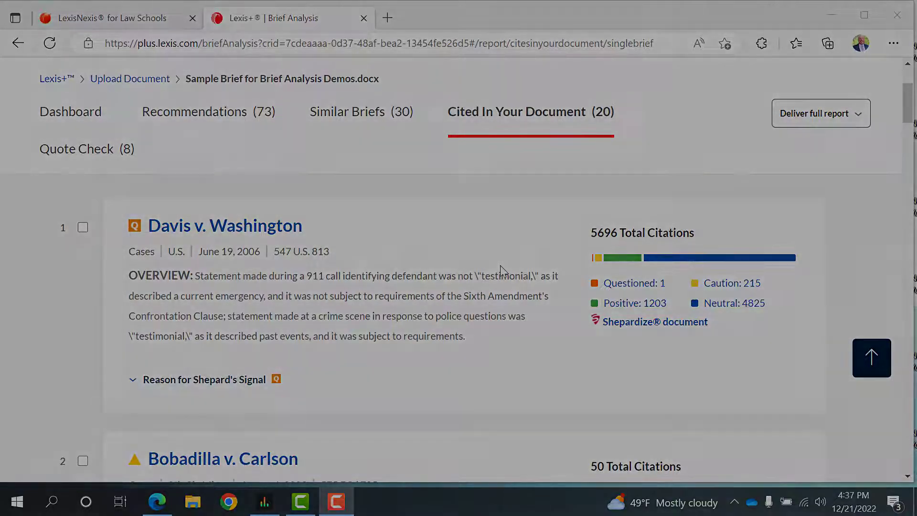
pyautogui.moveTo(135, 229)
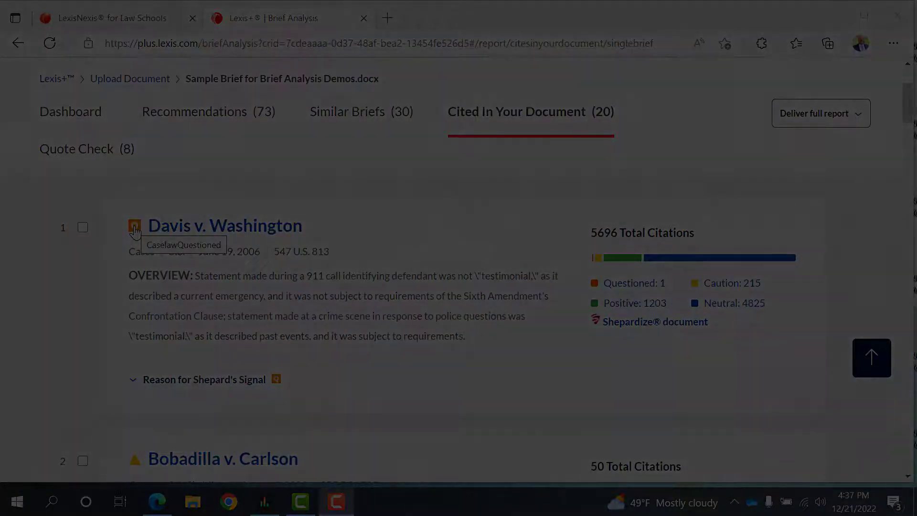